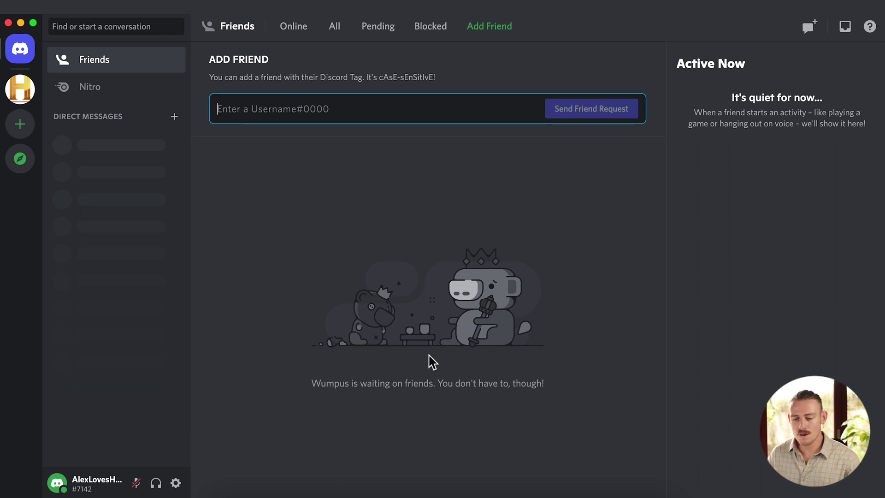
# Open the Study Group server in Discord to view its #history-study-group channel.
pyautogui.click(25, 100)
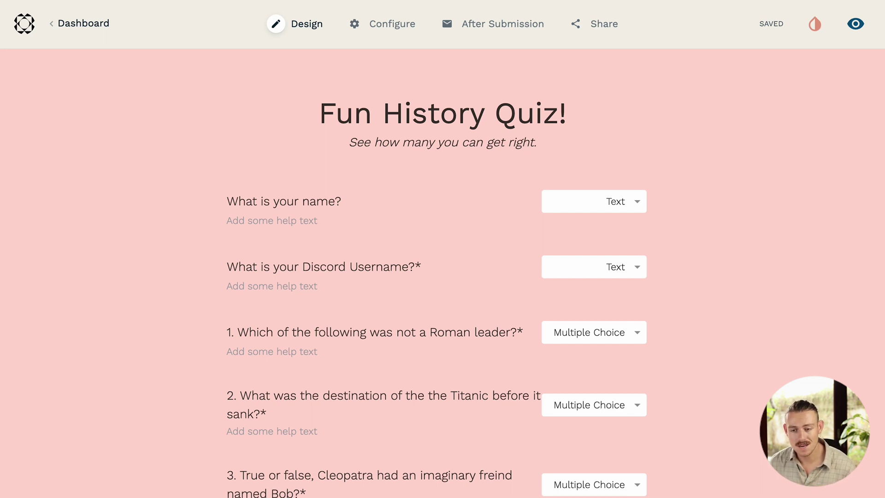
# From Integrations & Webhooks, show Discord's actions and start a Send a Channel Message integration.
pyautogui.moveTo(533, 28)
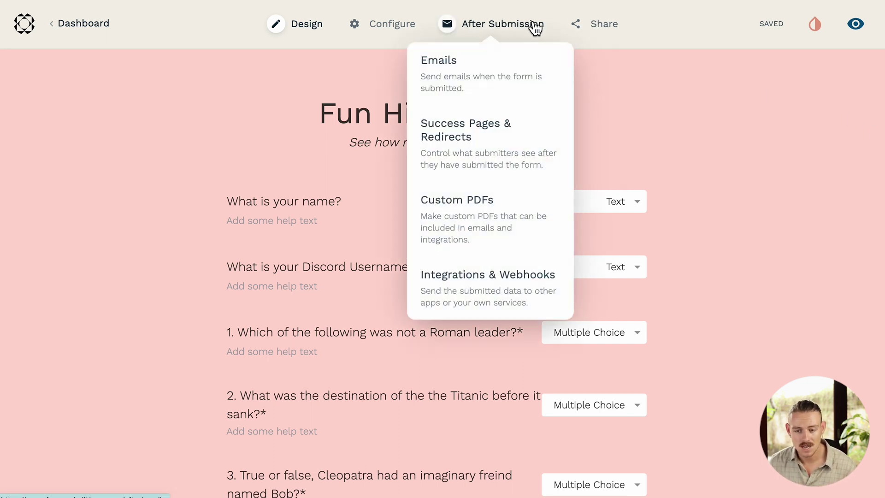
pyautogui.click(498, 307)
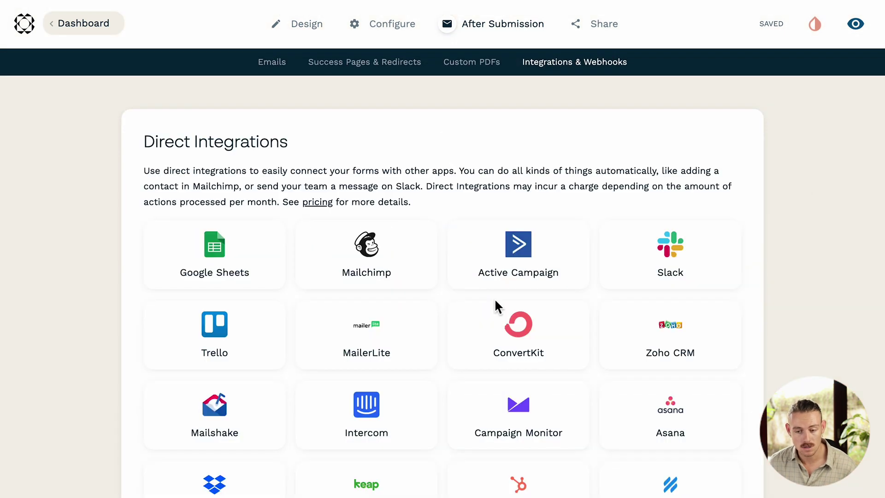
pyautogui.scroll(-8, 497, 307)
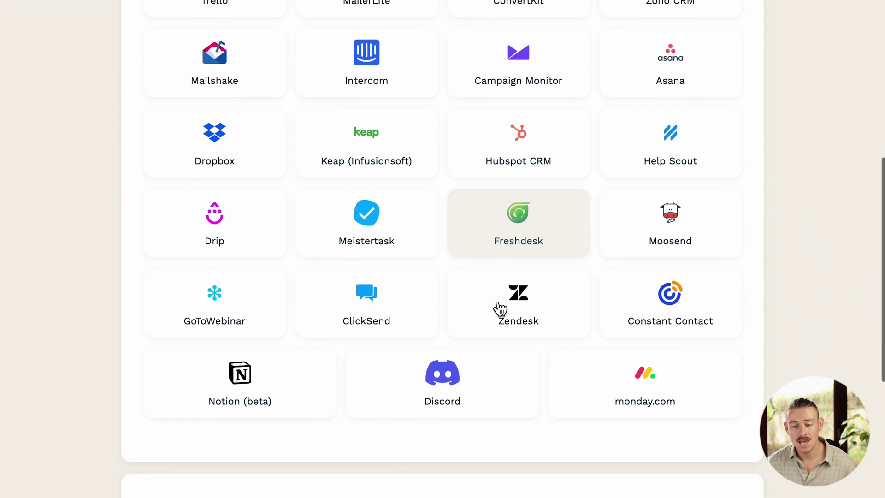
pyautogui.click(502, 349)
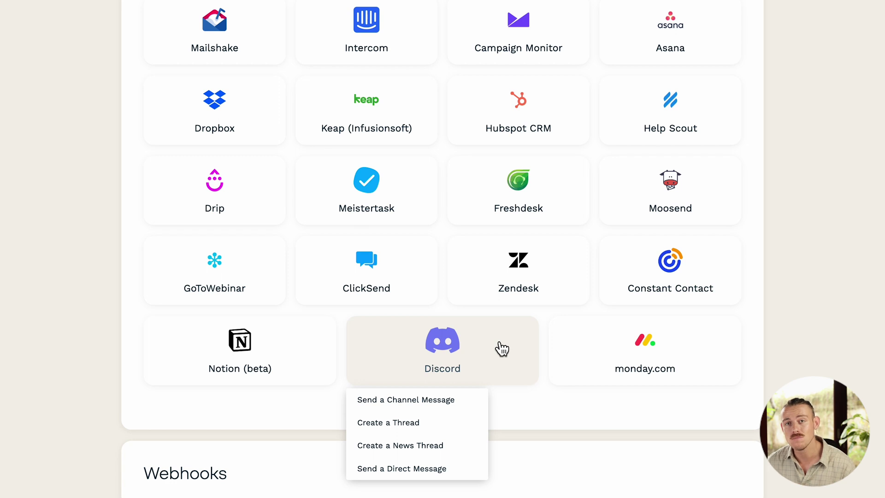
pyautogui.click(469, 401)
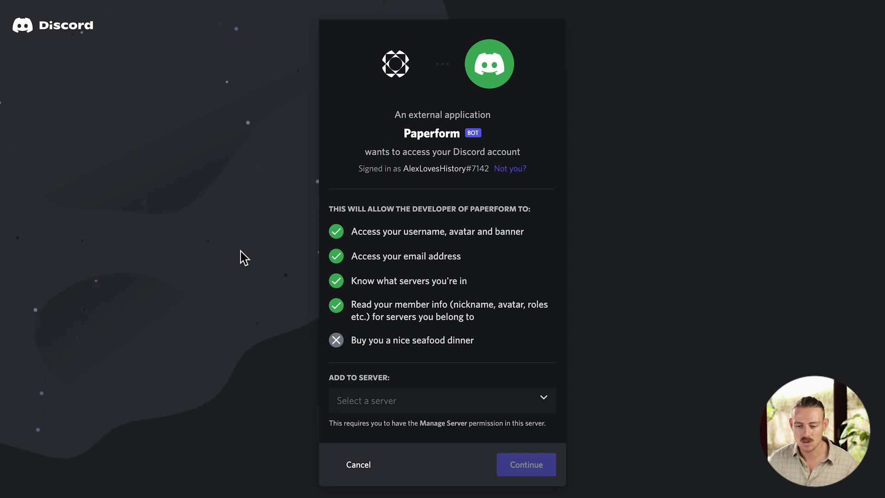
# Add the Paperform bot to the Study Group server and authorise its permissions.
pyautogui.click(487, 406)
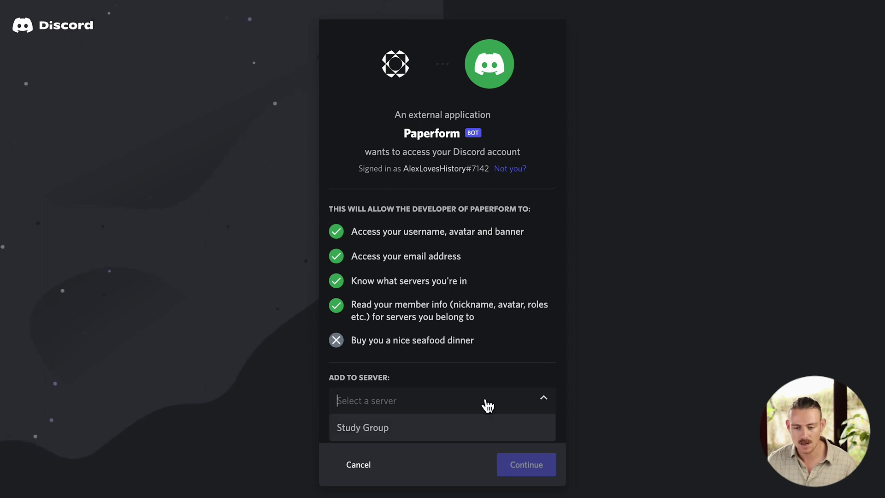
pyautogui.click(475, 433)
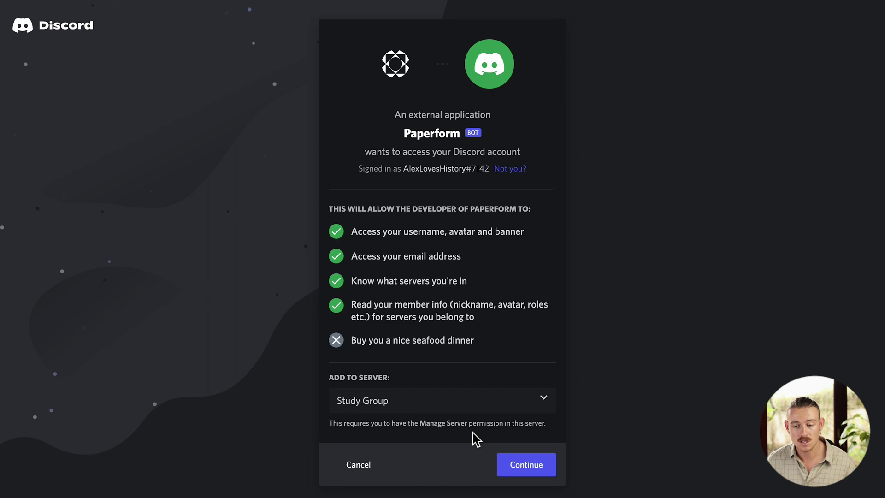
pyautogui.click(525, 465)
pyautogui.scroll(-1, 525, 470)
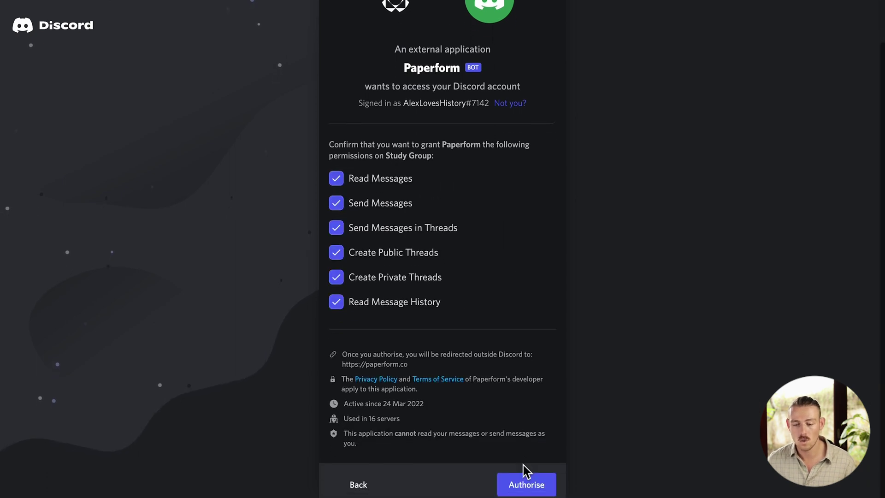
pyautogui.click(526, 484)
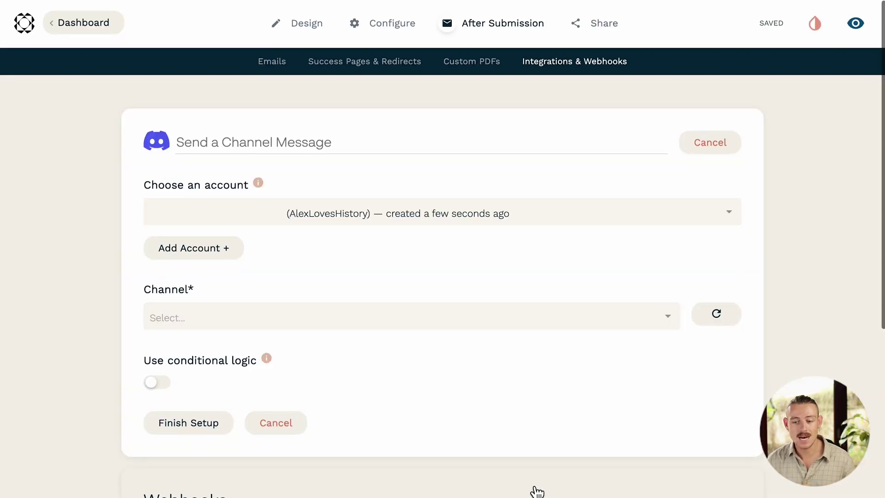
# Choose history-study-group as the Discord channel to post in.
pyautogui.scroll(-2, 533, 489)
pyautogui.click(660, 242)
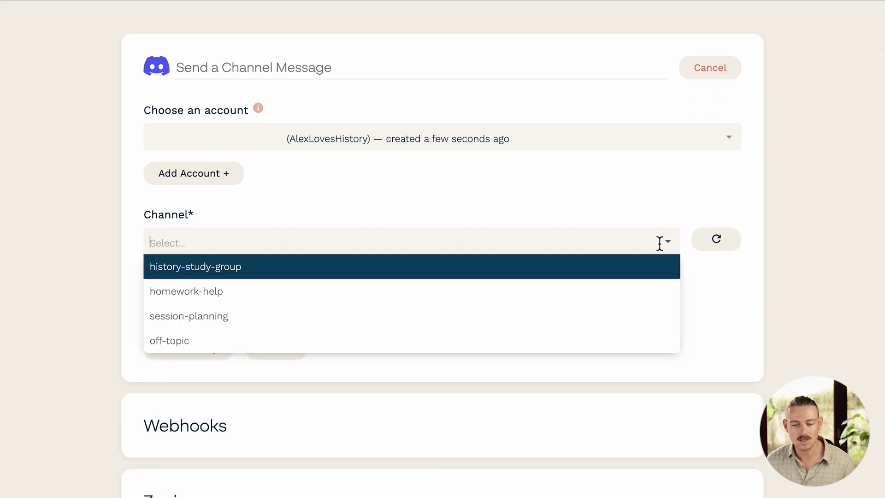
pyautogui.click(576, 272)
# Place the cursor in the Message field and list the insertable form answers.
pyautogui.scroll(-1, 575, 271)
pyautogui.click(555, 293)
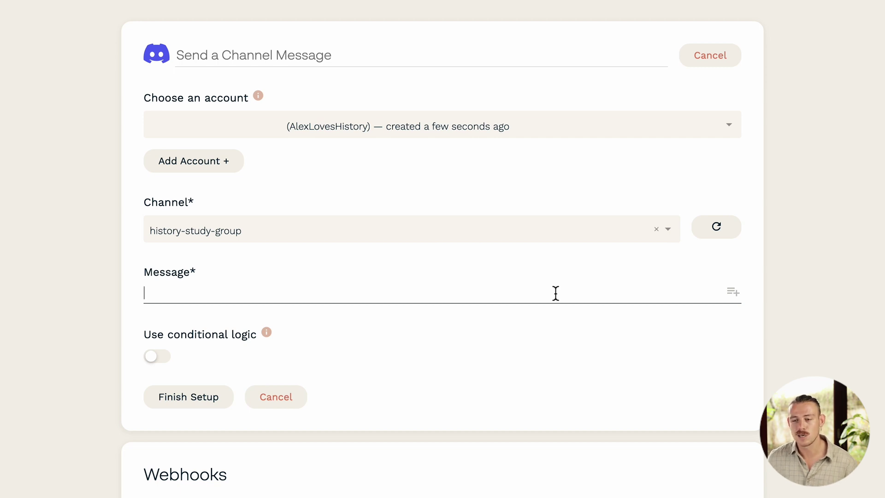
pyautogui.click(555, 293)
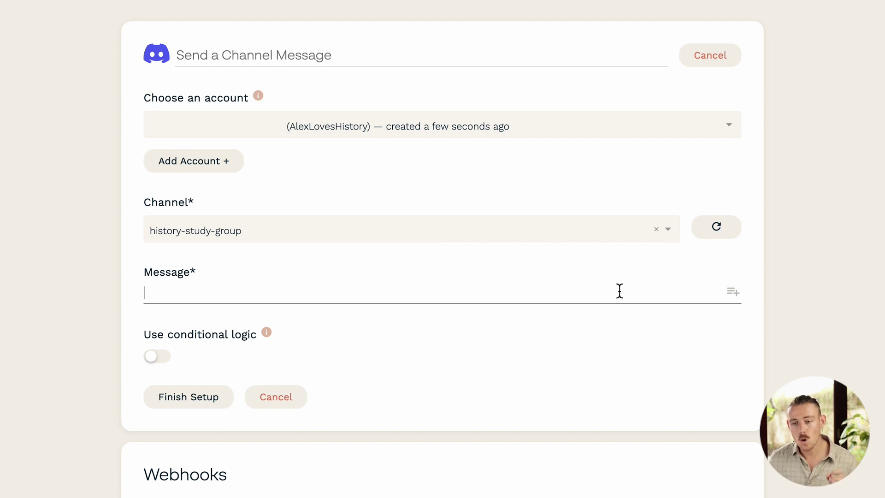
pyautogui.click(733, 297)
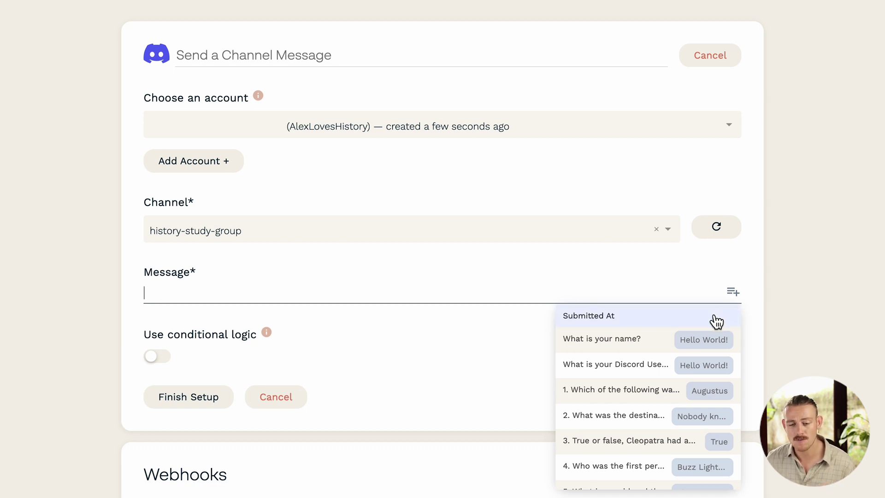
# Write the message as Discord username + 'Received' + Score + 'out of 5 on the Fun History Quiz!'.
pyautogui.click(657, 366)
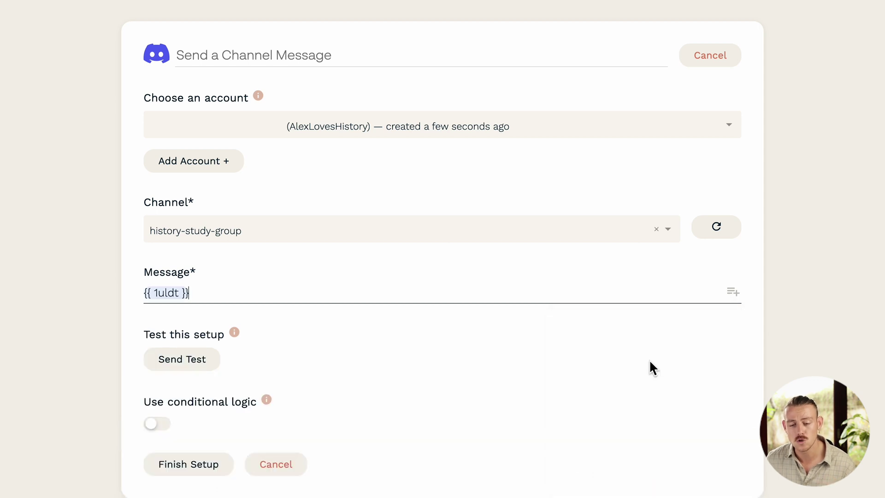
pyautogui.write('Received')
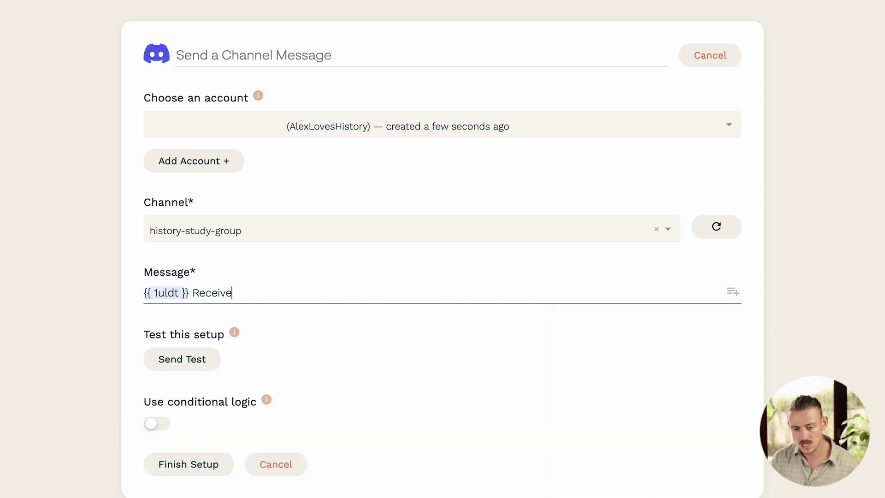
pyautogui.click(733, 296)
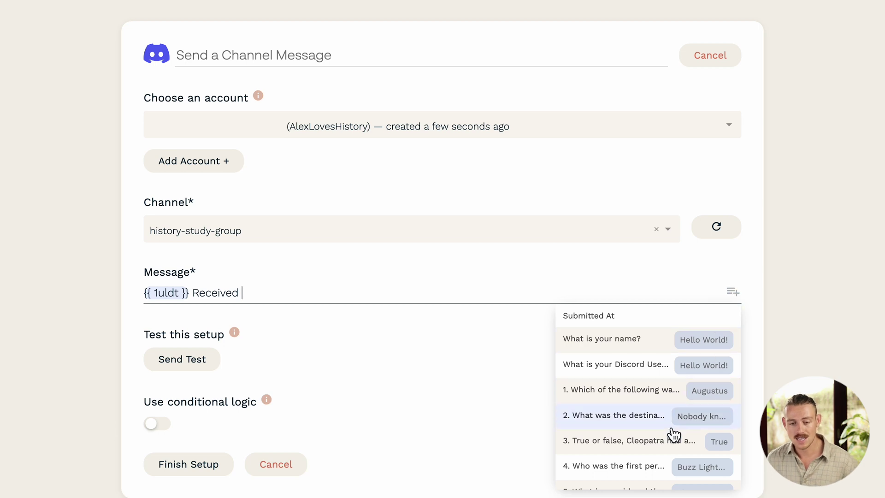
pyautogui.scroll(-2, 672, 433)
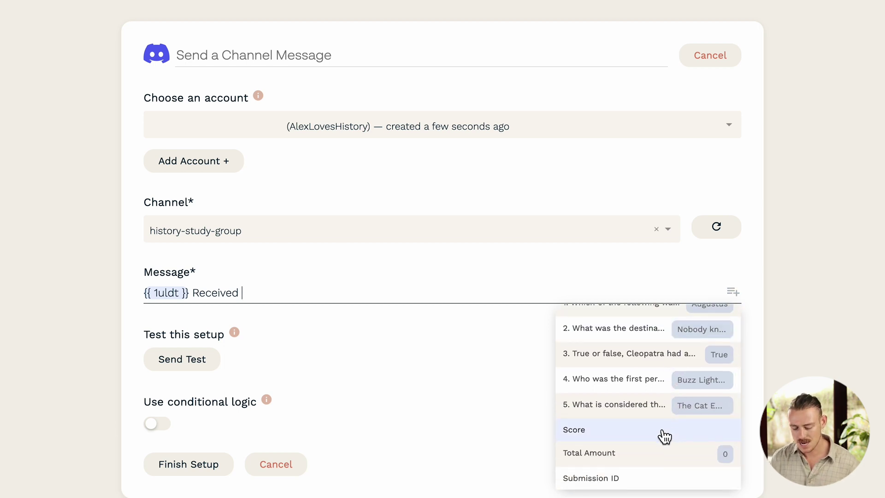
pyautogui.click(663, 434)
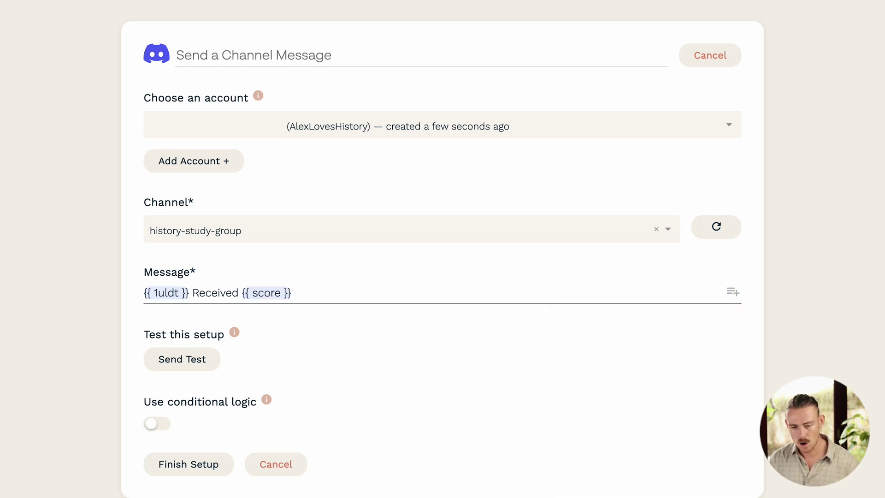
pyautogui.write('out of 5 ')
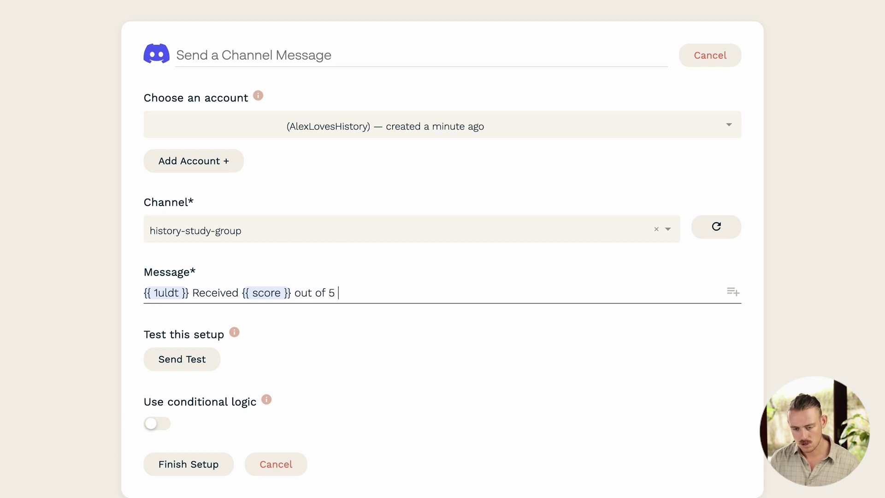
pyautogui.write('on the Fun ')
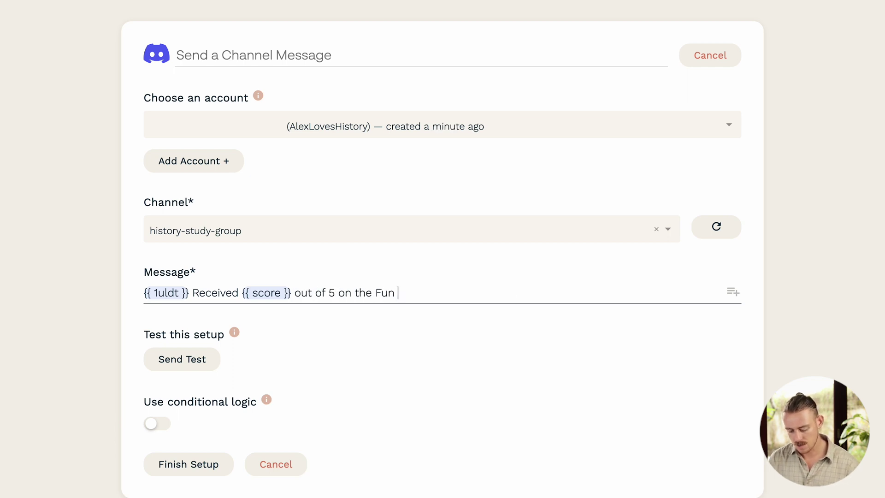
pyautogui.write('History Quiz!')
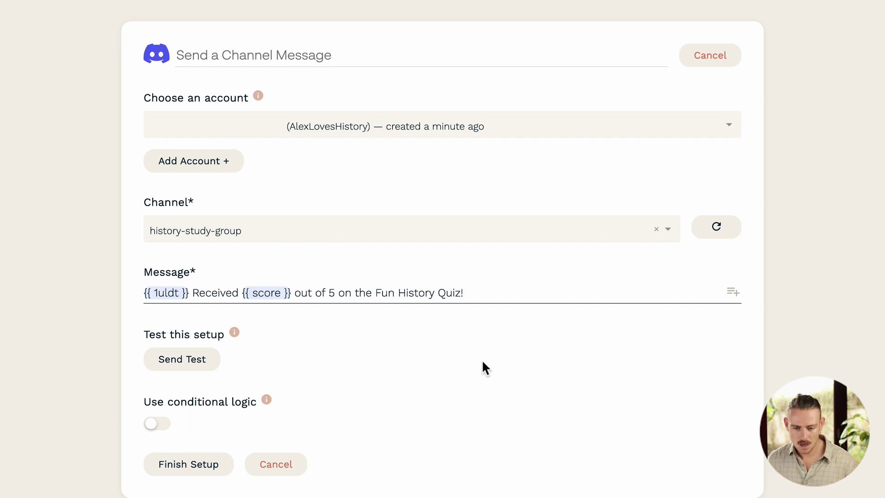
# Send a test channel message and confirm the Success! result.
pyautogui.click(208, 359)
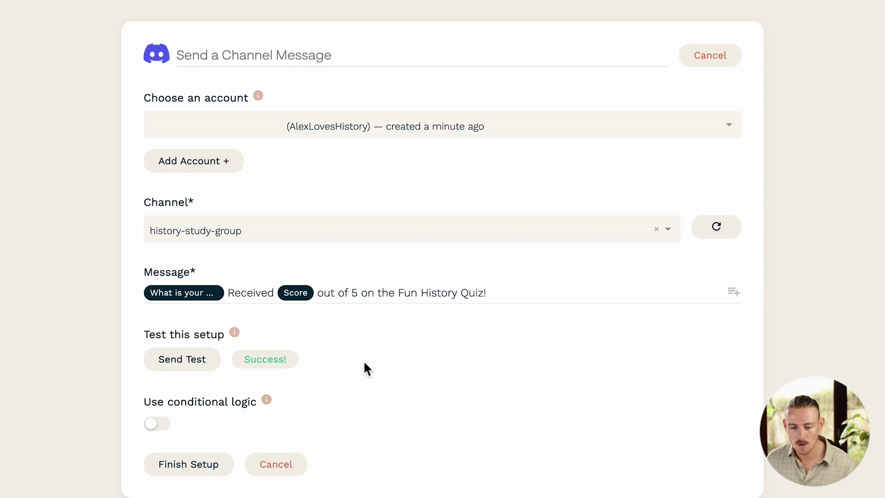
# Finish the Discord setup, then toggle off the Send a Channel Message integration from its gear menu.
pyautogui.click(217, 476)
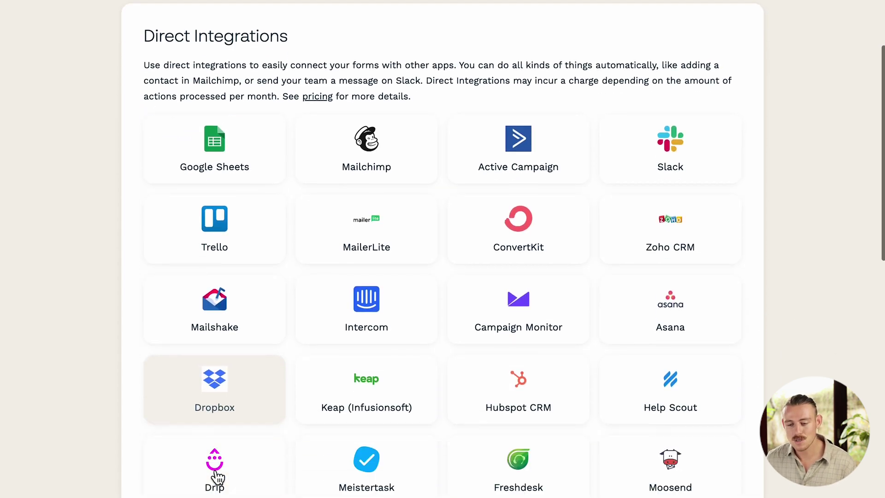
pyautogui.scroll(-10, 218, 477)
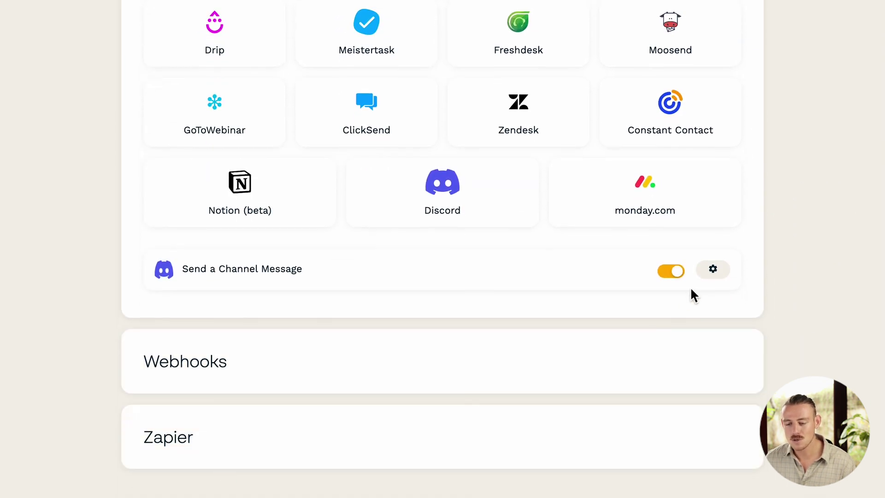
pyautogui.click(713, 276)
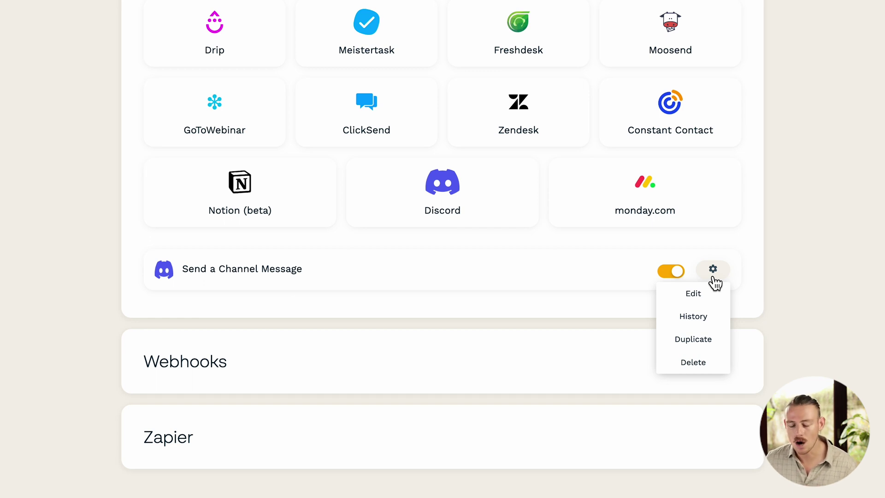
pyautogui.click(681, 273)
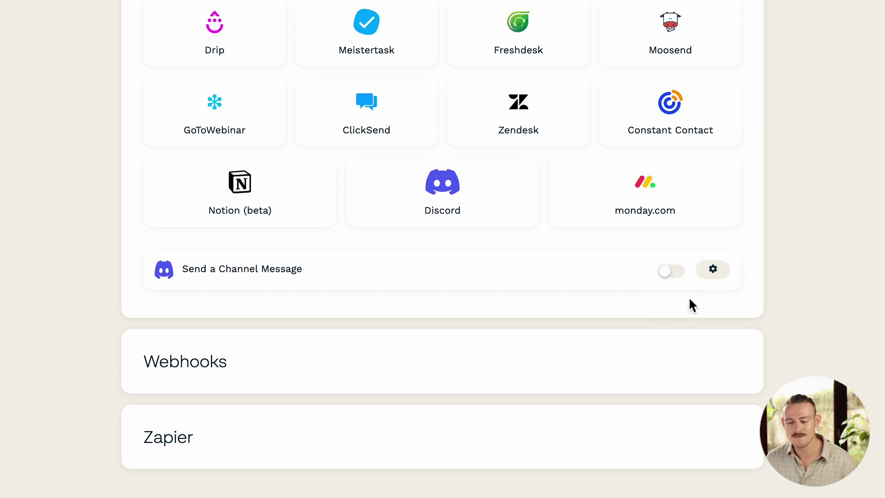